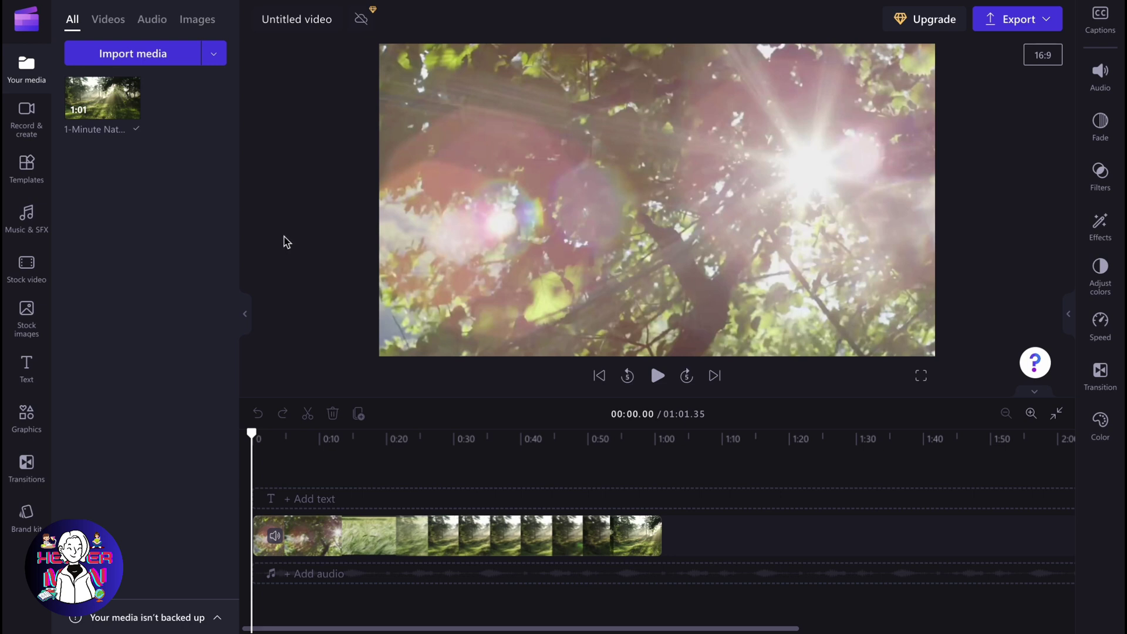
Place the GROOVY text template on the track above the nature clip and scrub to it.
left_click(27, 371)
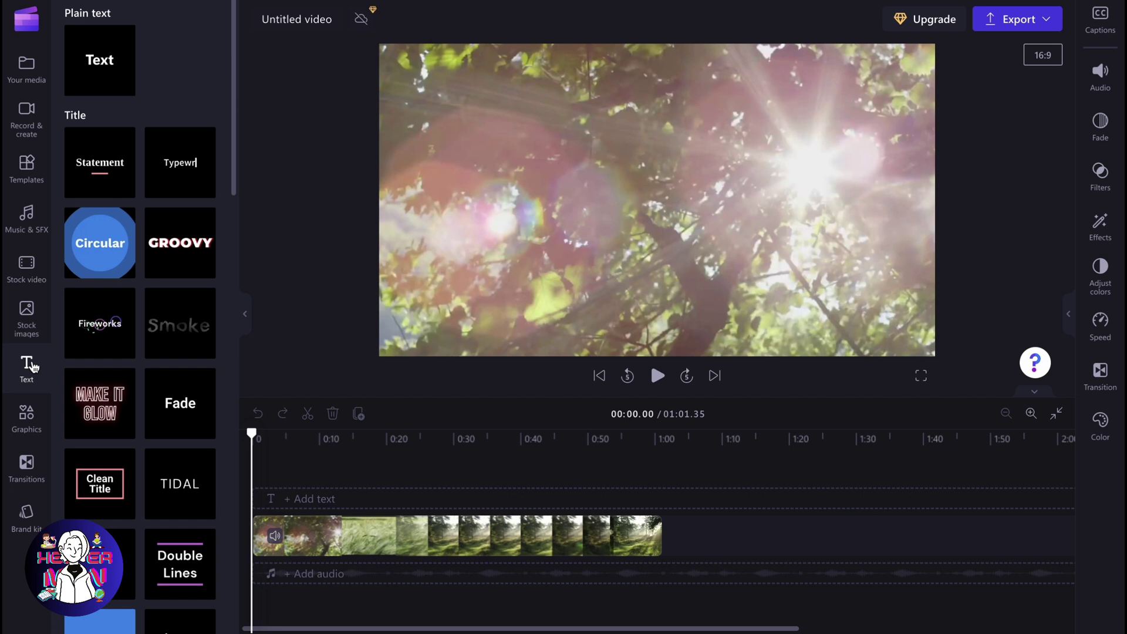
mouse_move(180, 243)
mouse_move(154, 237)
left_mouse_down()
mouse_move(318, 443)
mouse_move(299, 509)
left_mouse_up()
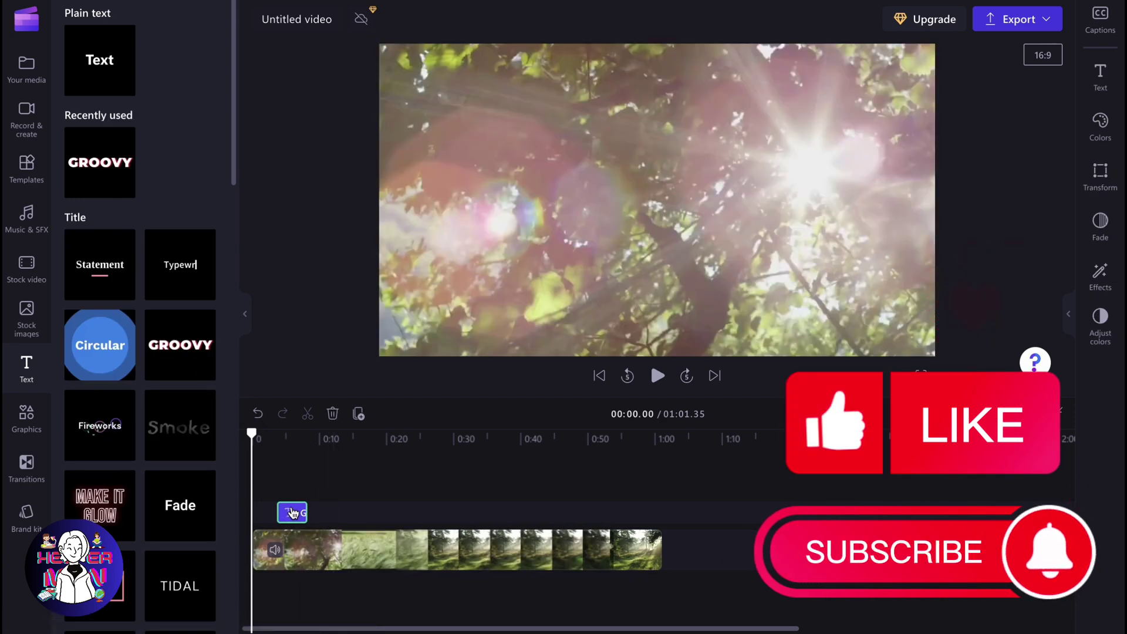
left_click_drag(253, 434, 328, 436)
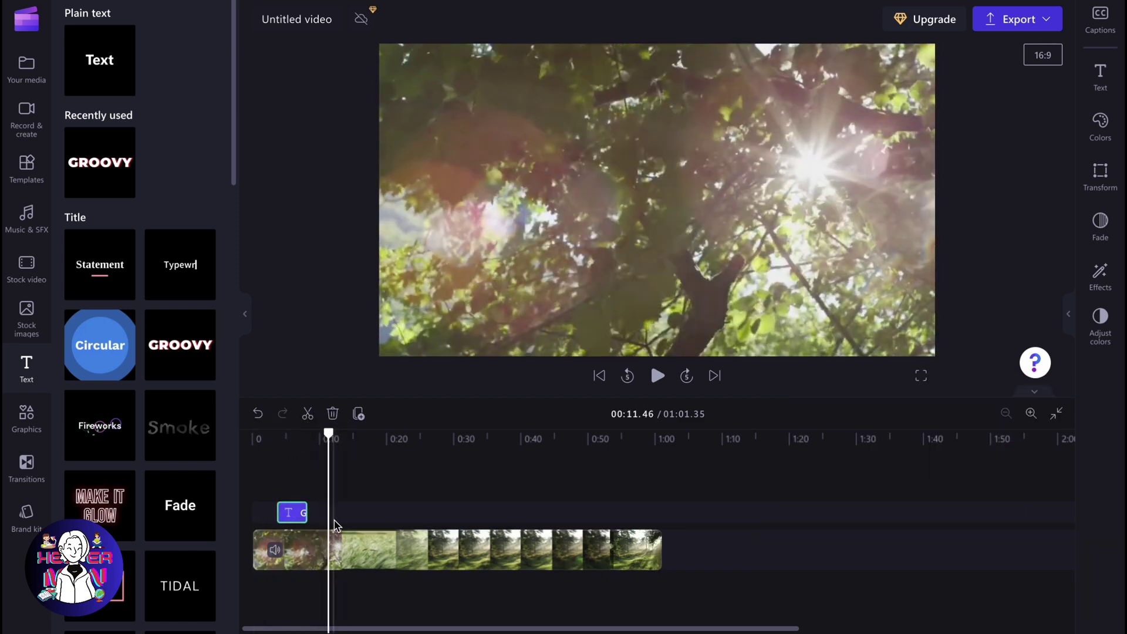
scroll(335, 526, "up", 3)
scroll(337, 519, "down", 2)
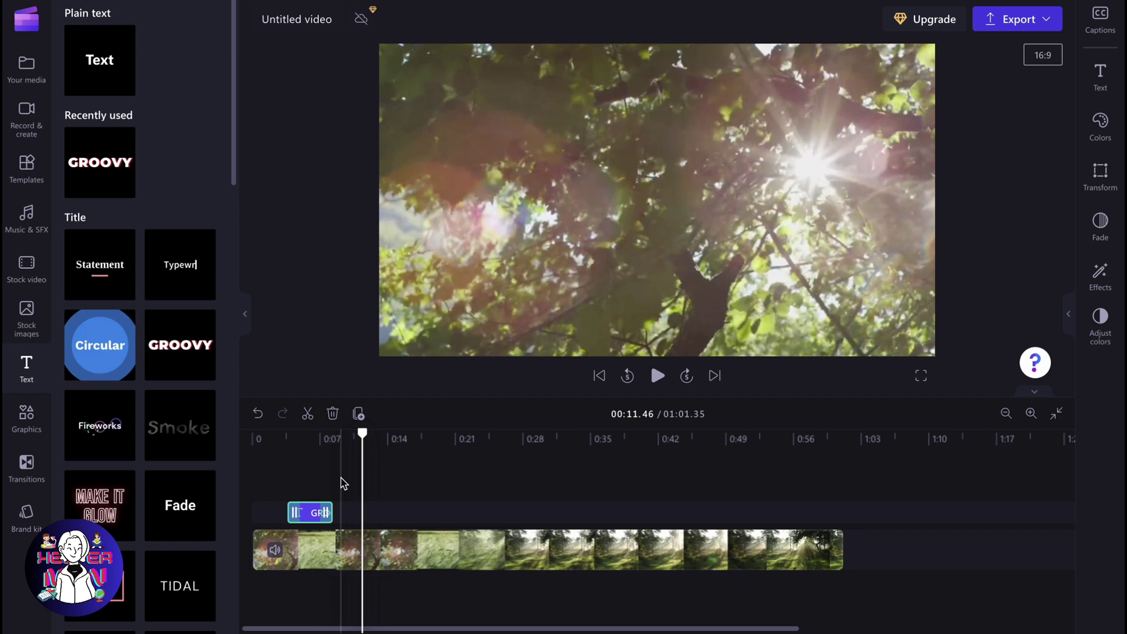
scroll(343, 484, "up", 2)
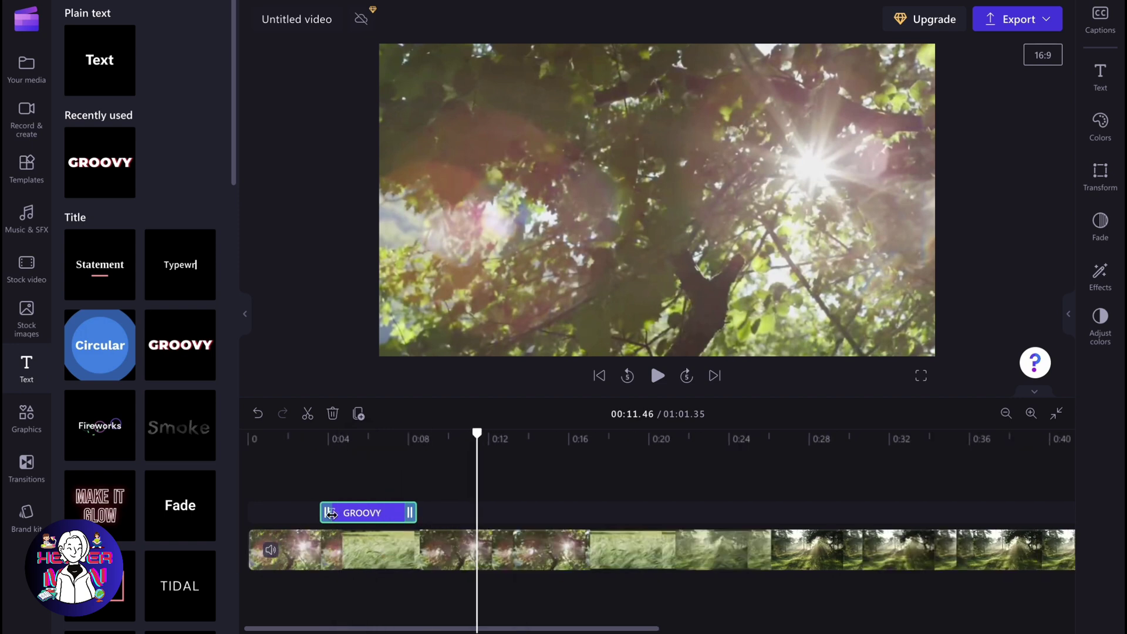
Stretch the GROOVY clip to start at 0:00 and end with the nature video.
left_click_drag(326, 513, 237, 507)
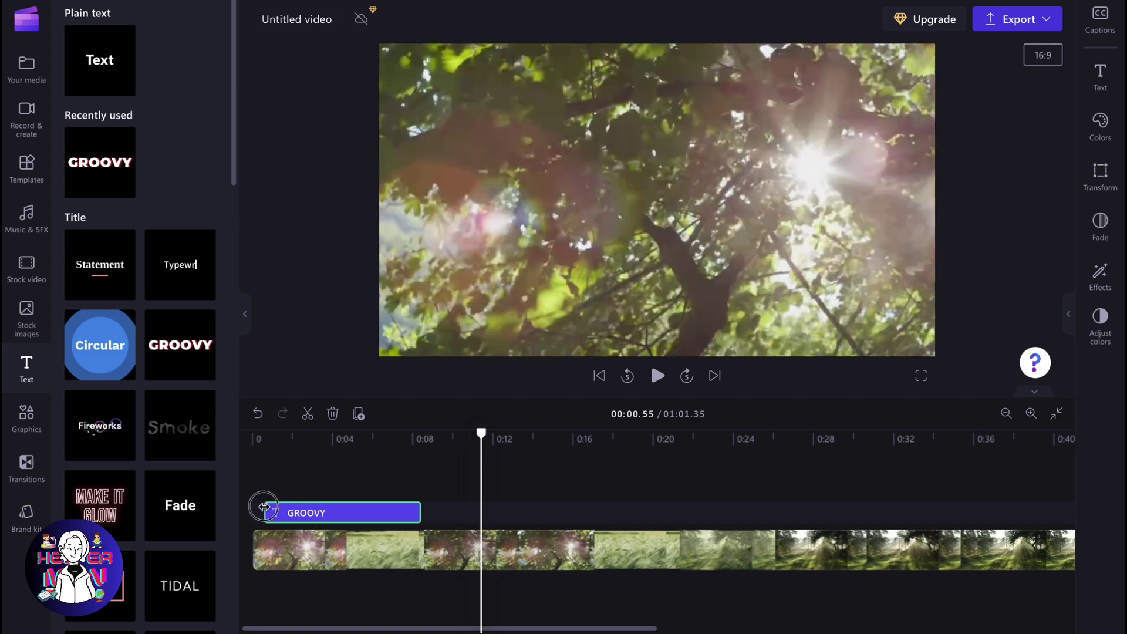
left_click_drag(505, 513, 693, 510)
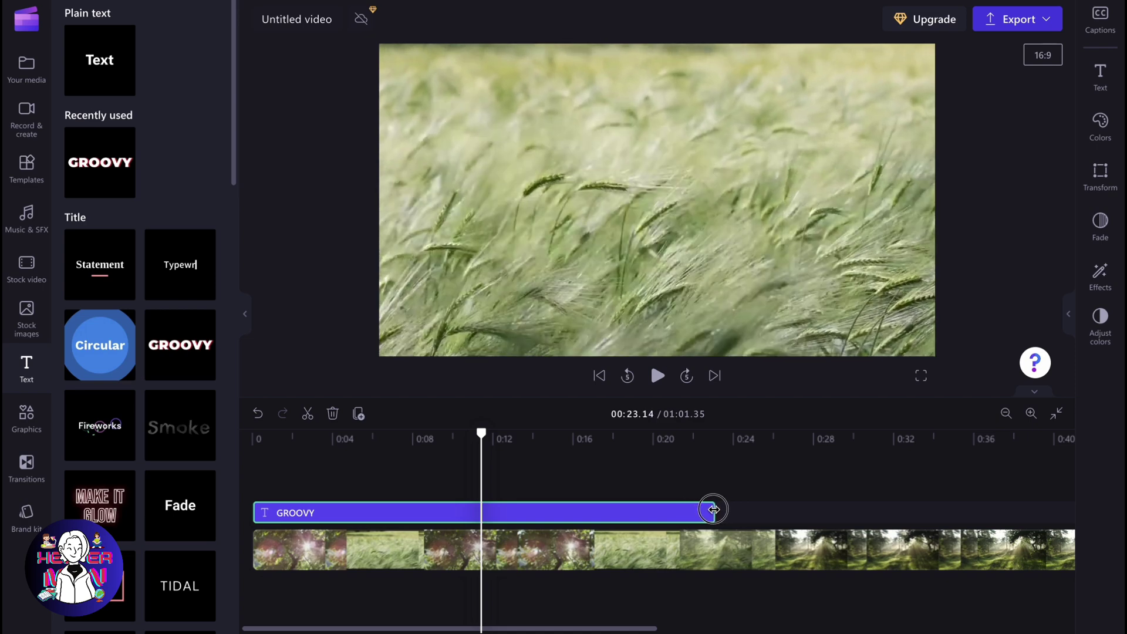
left_click_drag(694, 509, 769, 511)
scroll(705, 513, "down", 3)
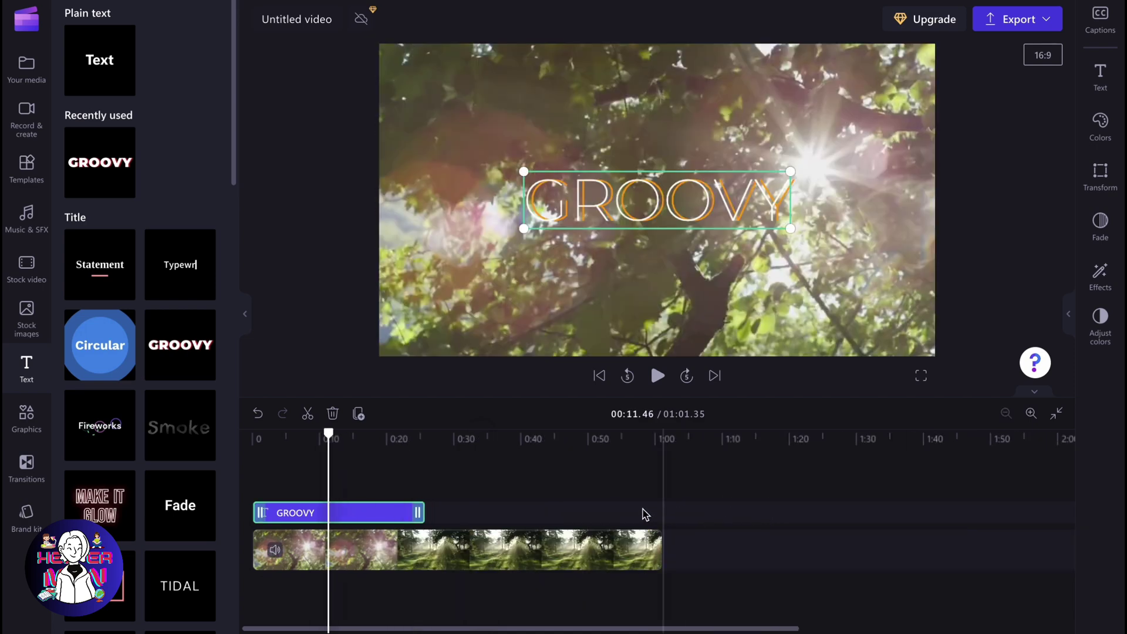
left_click_drag(422, 514, 661, 513)
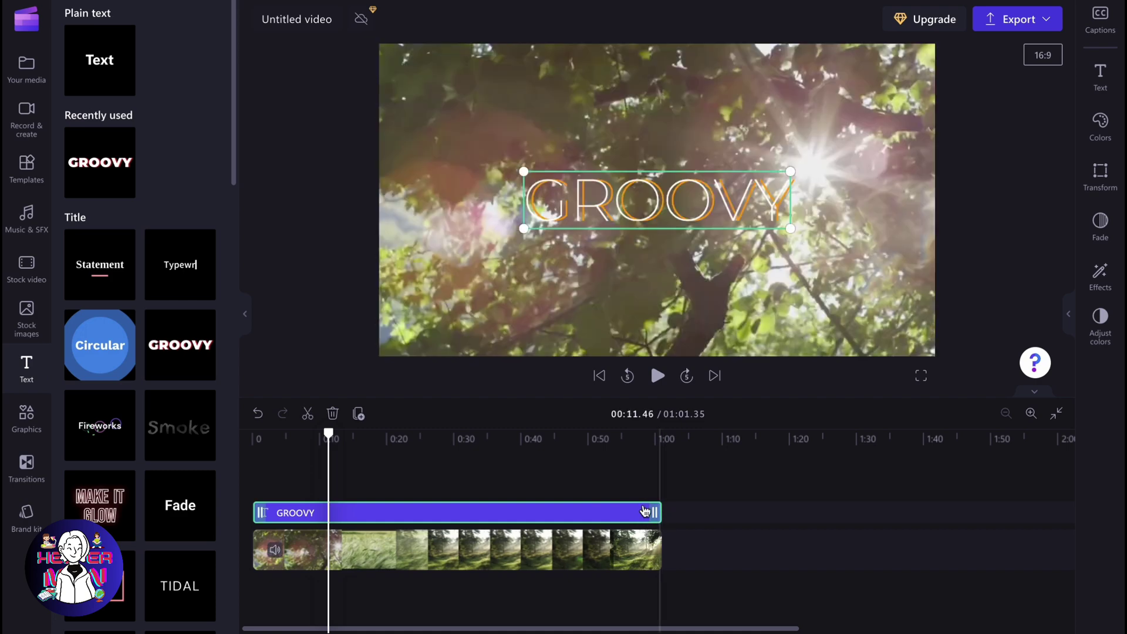
Play the video from the beginning and pause with the GROOVY title showing.
left_click(252, 438)
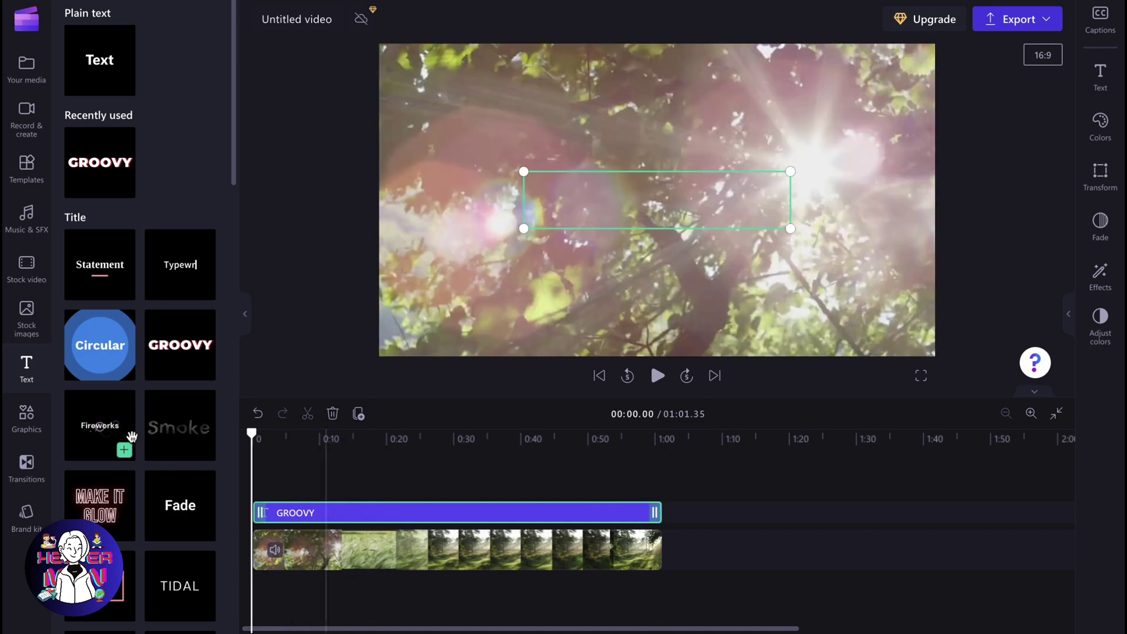
key("space")
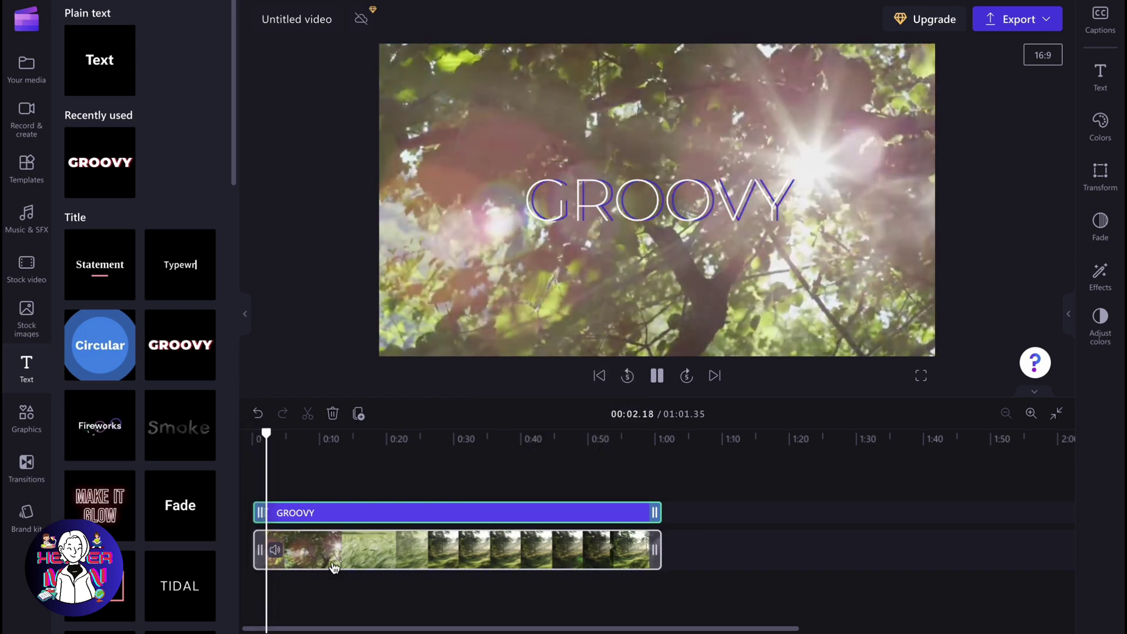
left_click(385, 512)
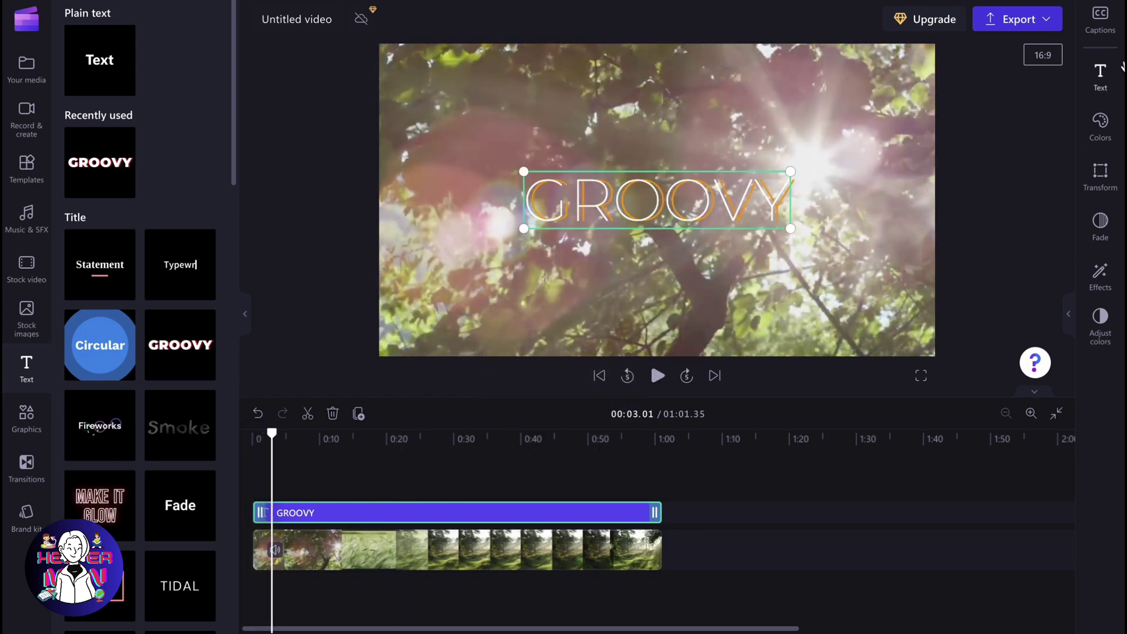
Show the GROOVY title's Transform settings via the Colors and Transform property sections.
left_click(1102, 75)
left_click(1101, 124)
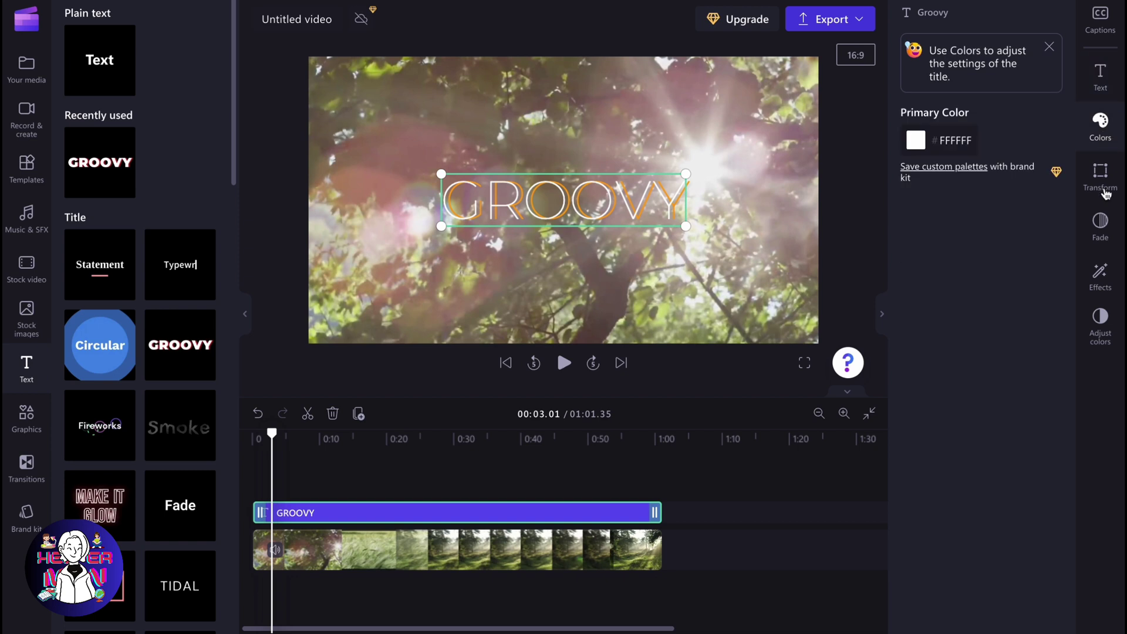
left_click(1107, 186)
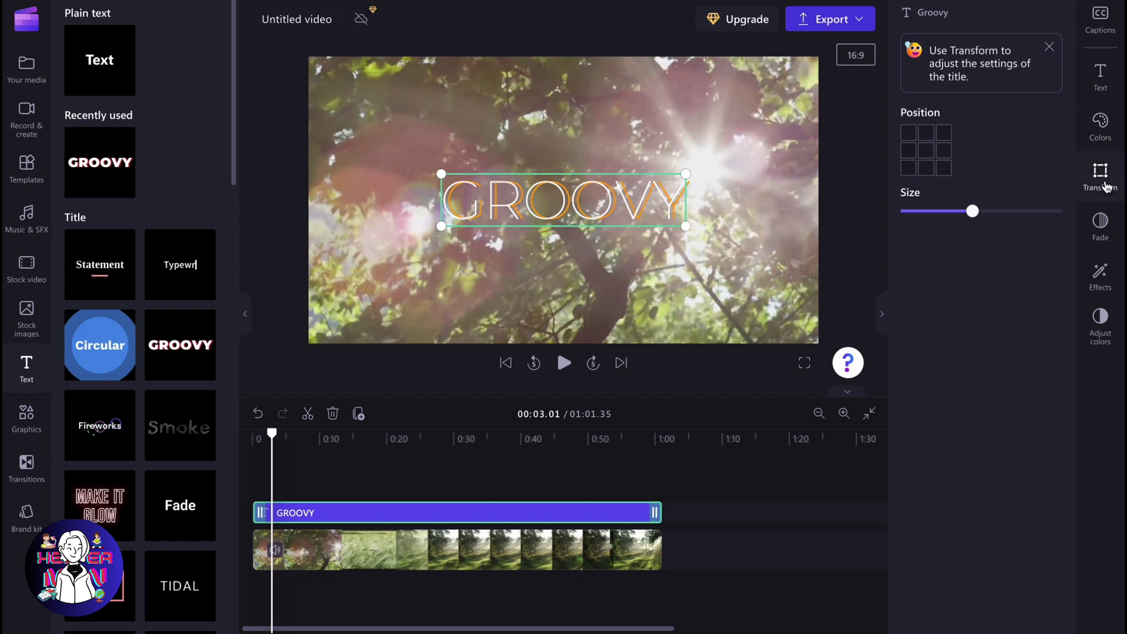